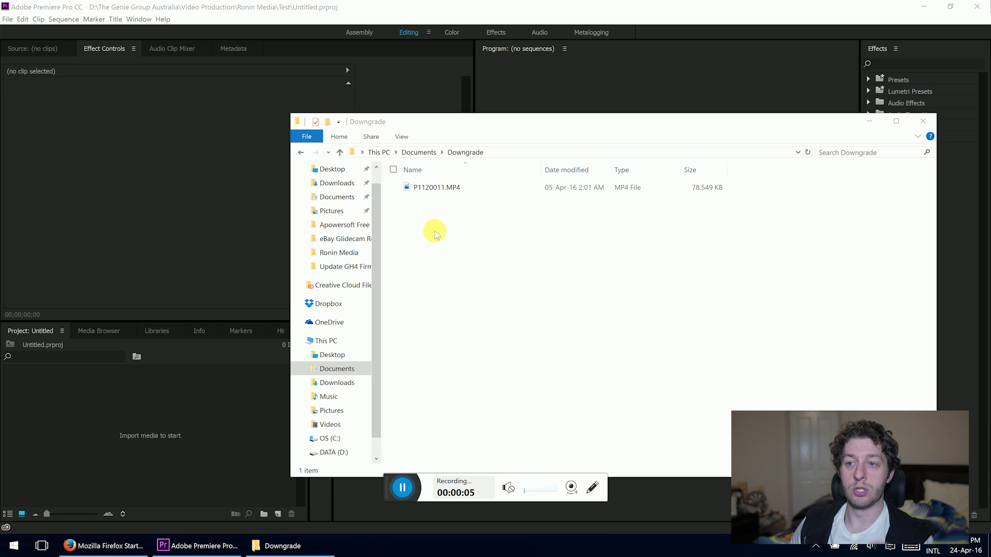
# Step: Import P1120011.MP4 from File Explorer into the Premiere Project panel
pyautogui.moveTo(421, 186)
pyautogui.mouseDown()
pyautogui.moveTo(270, 95)
pyautogui.moveTo(263, 52)
pyautogui.moveTo(420, 194)
pyautogui.moveTo(433, 192)
pyautogui.mouseUp()
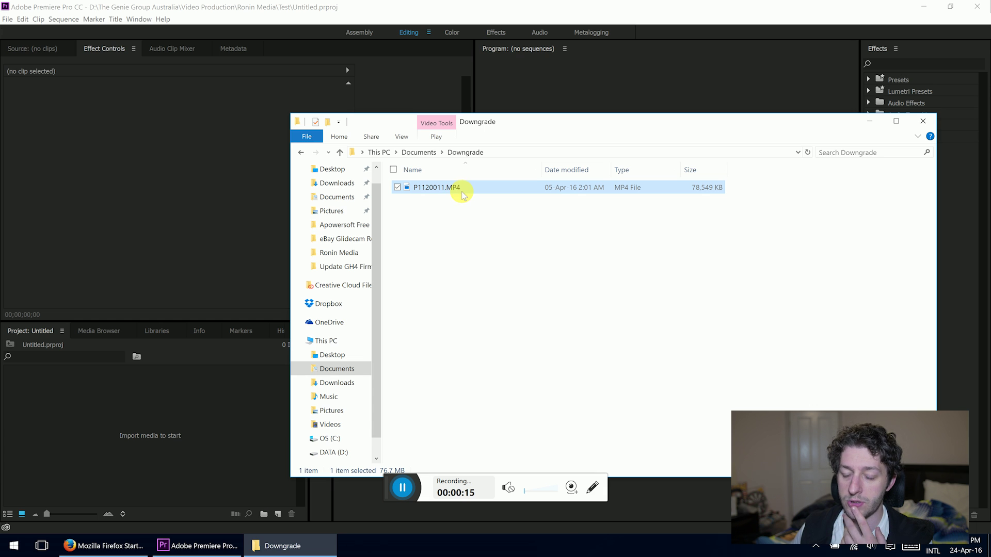
pyautogui.click(458, 188)
pyautogui.moveTo(459, 188); pyautogui.dragTo(208, 395)
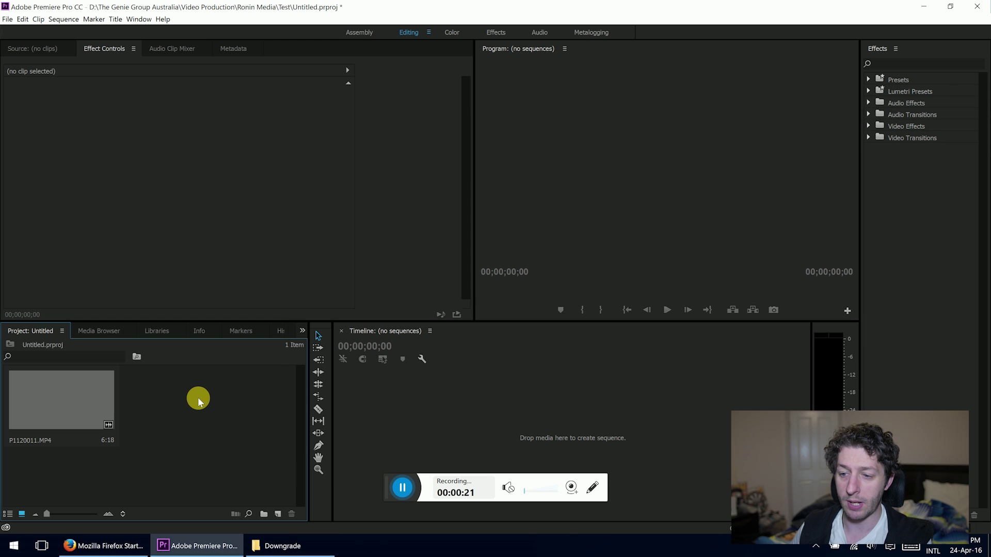
# Step: Create a new P1120011 sequence from the imported clip via the Timeline
pyautogui.click(114, 400)
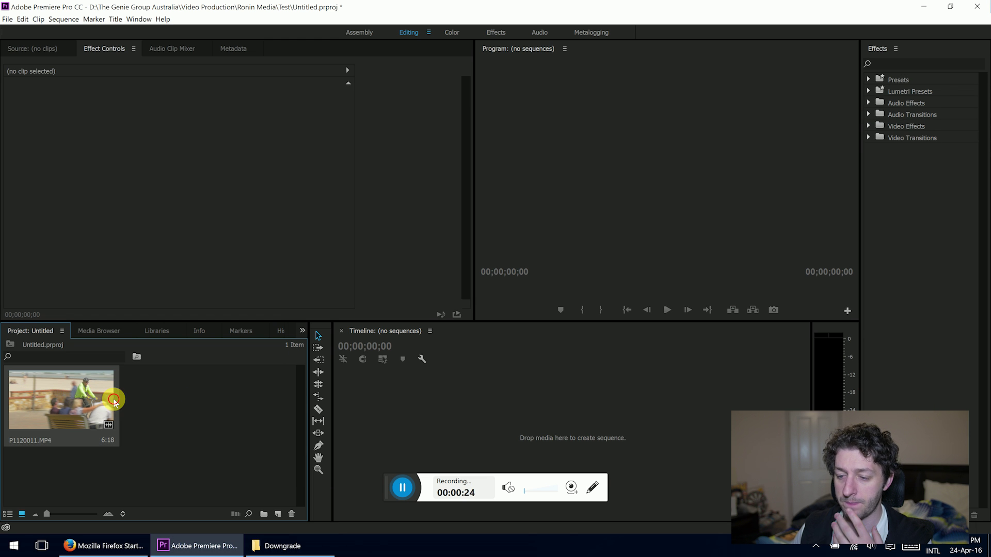
pyautogui.moveTo(114, 400); pyautogui.dragTo(365, 403)
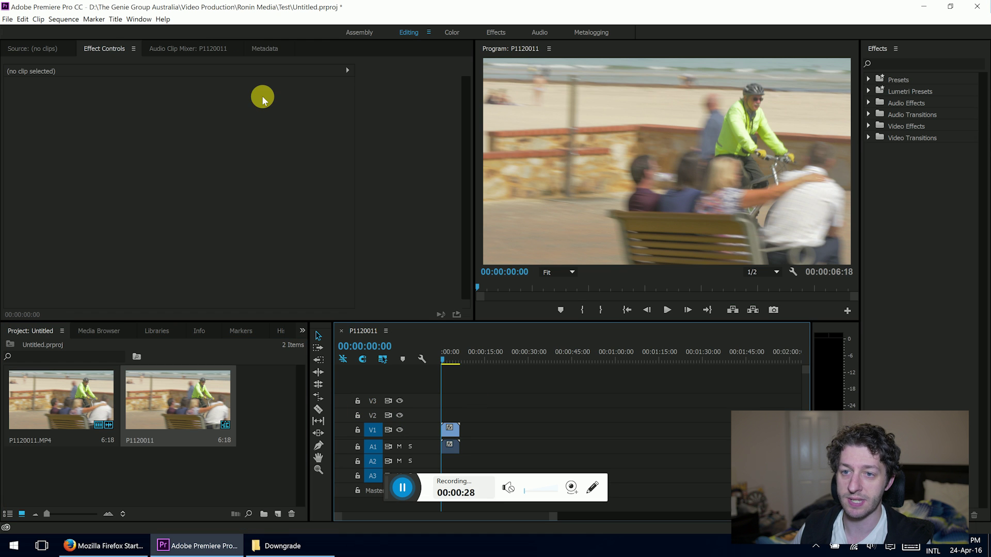
pyautogui.click(75, 20)
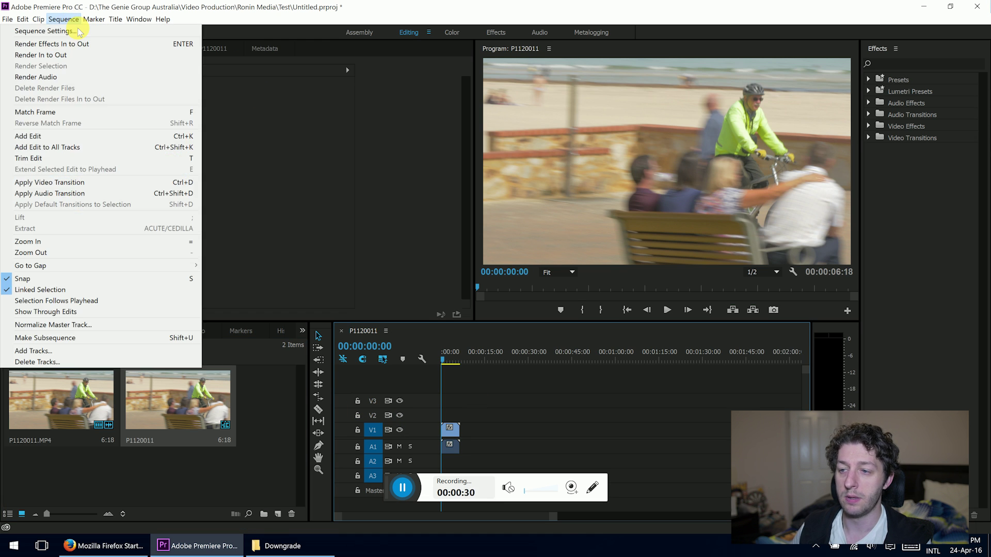
pyautogui.click(80, 31)
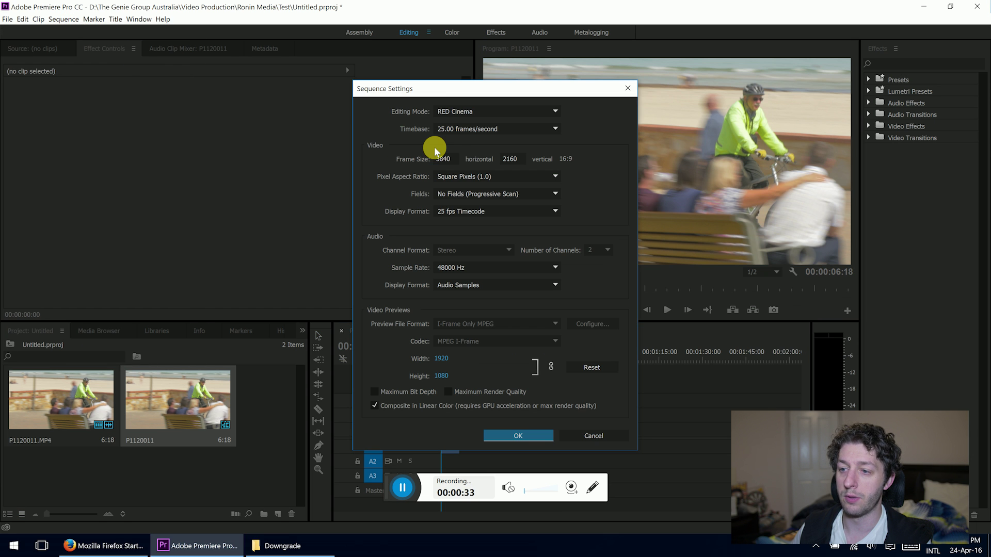
# Step: Change the sequence frame size from 3840x2160 to 1920x1080
pyautogui.moveTo(449, 159); pyautogui.dragTo(513, 158)
pyautogui.click(441, 159)
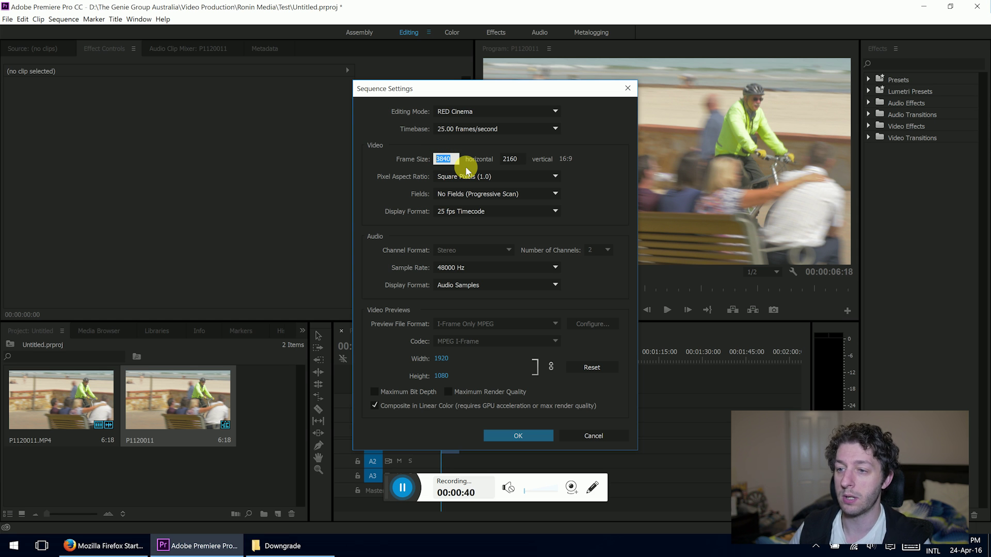
pyautogui.write('1920')
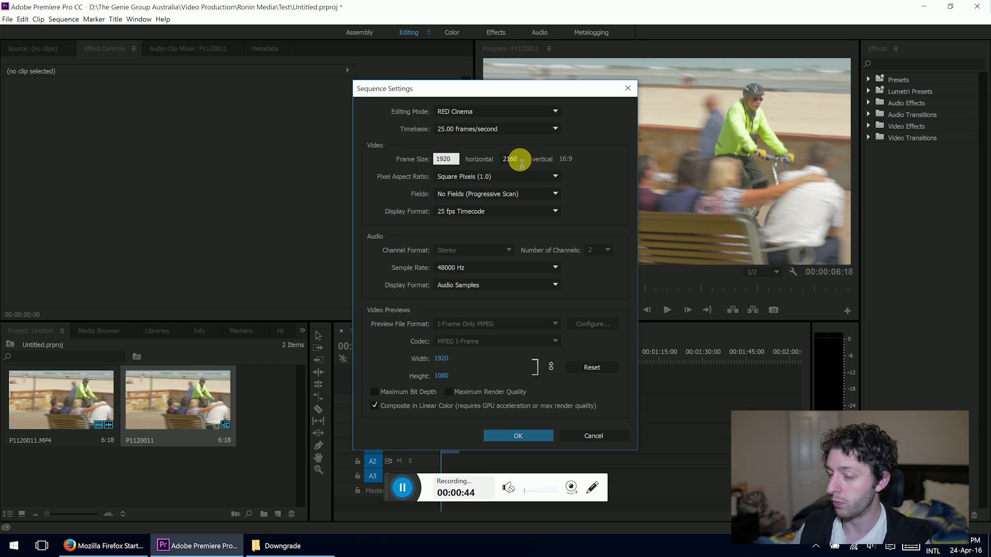
pyautogui.click(502, 159)
pyautogui.write('1')
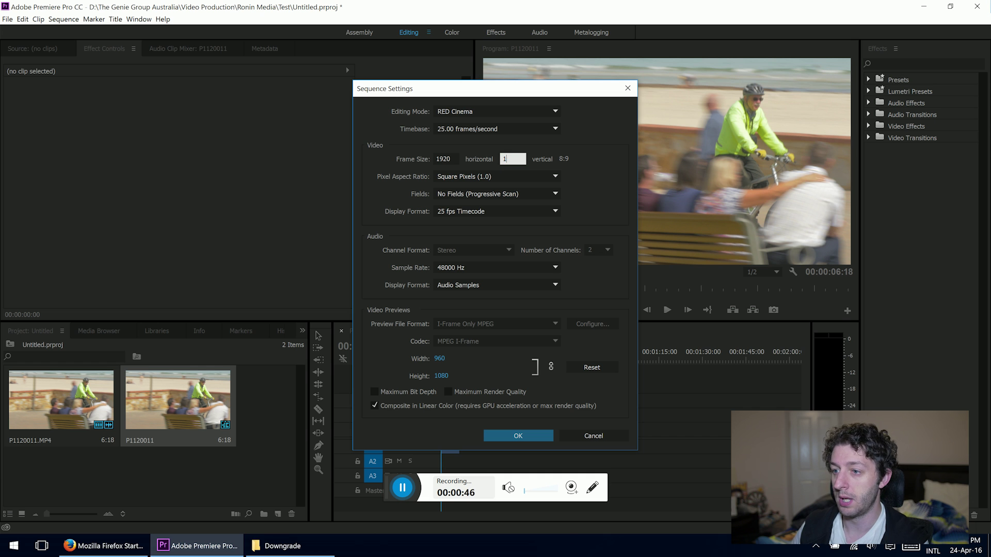
pyautogui.write('0850')
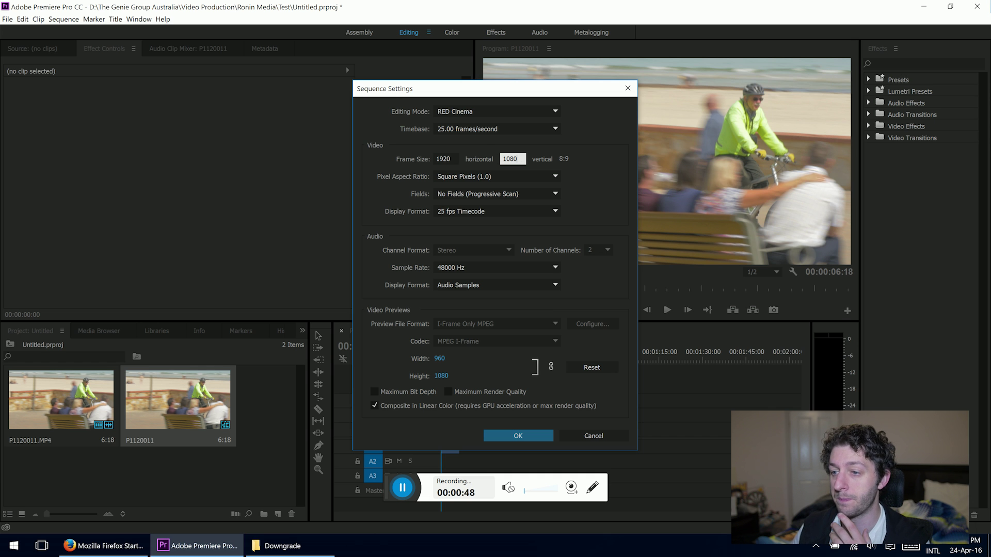
pyautogui.click(565, 194)
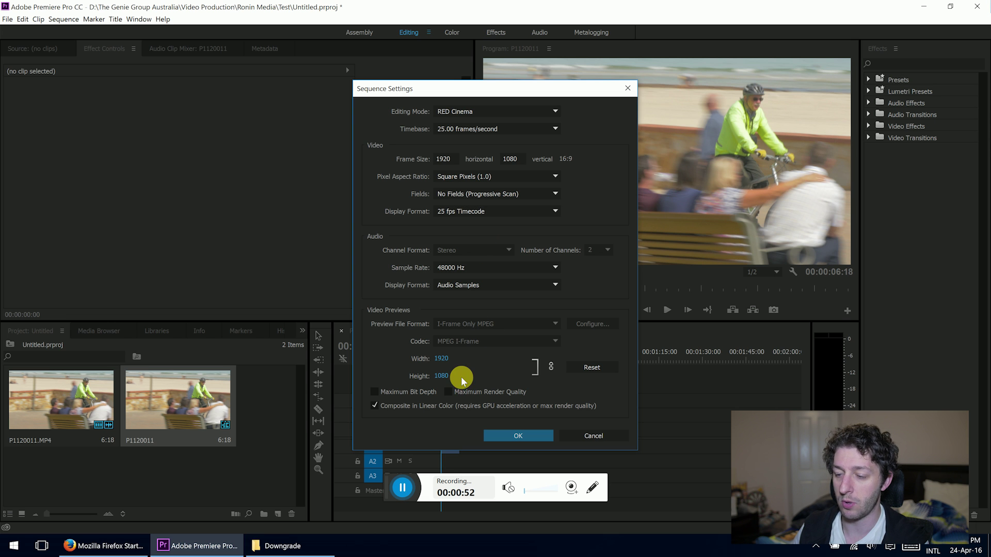
# Step: Enable Maximum Render Quality and Maximum Bit Depth, accepting the performance warnings
pyautogui.click(453, 392)
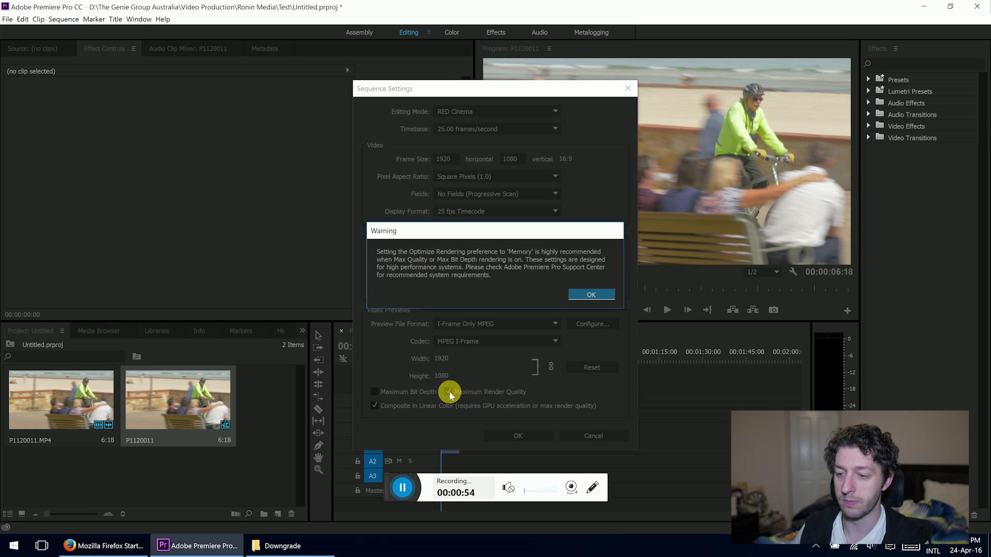
pyautogui.press('Return')
pyautogui.click(414, 391)
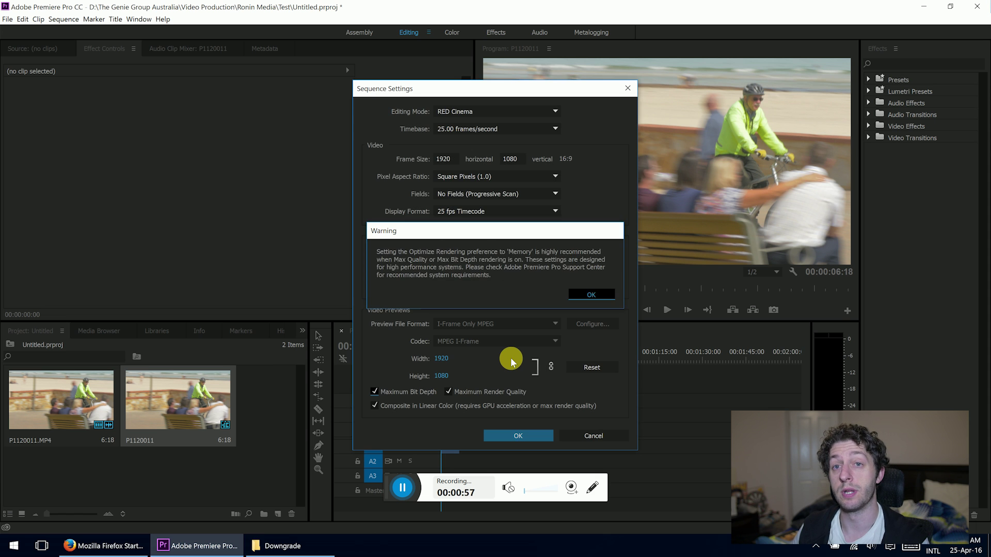
pyautogui.press('Return')
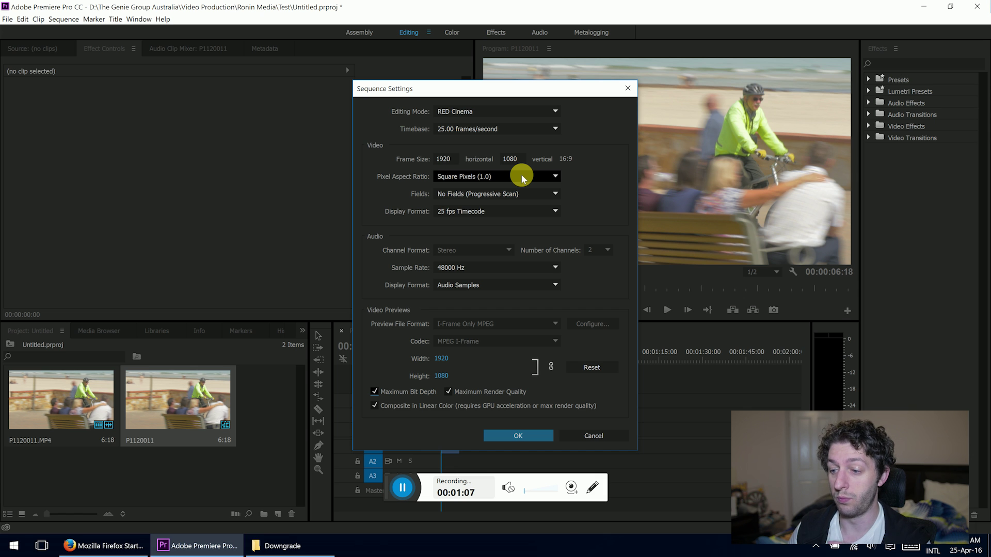
# Step: Apply the 1920x1080 settings and make the V1 clip's Motion adjustable in the preview
pyautogui.click(527, 435)
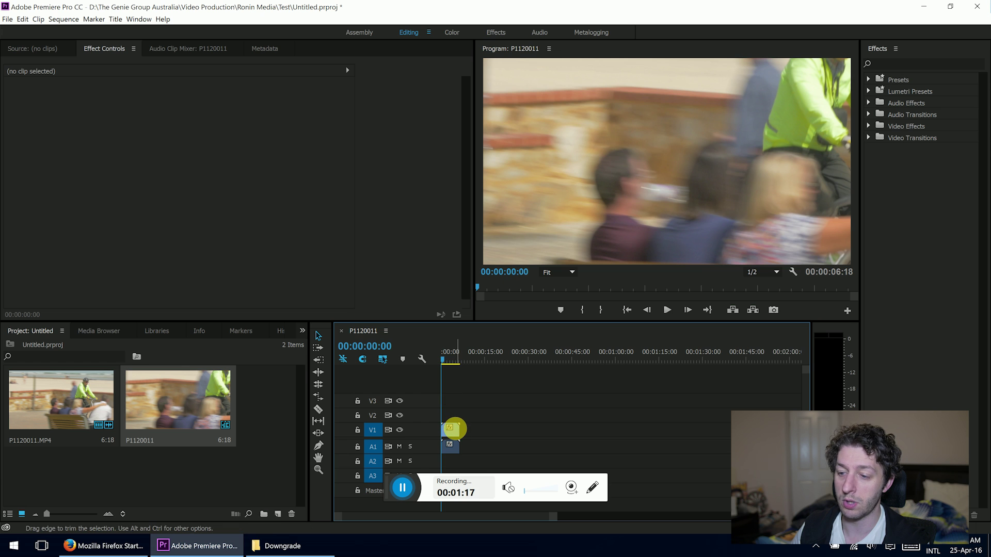
pyautogui.click(449, 428)
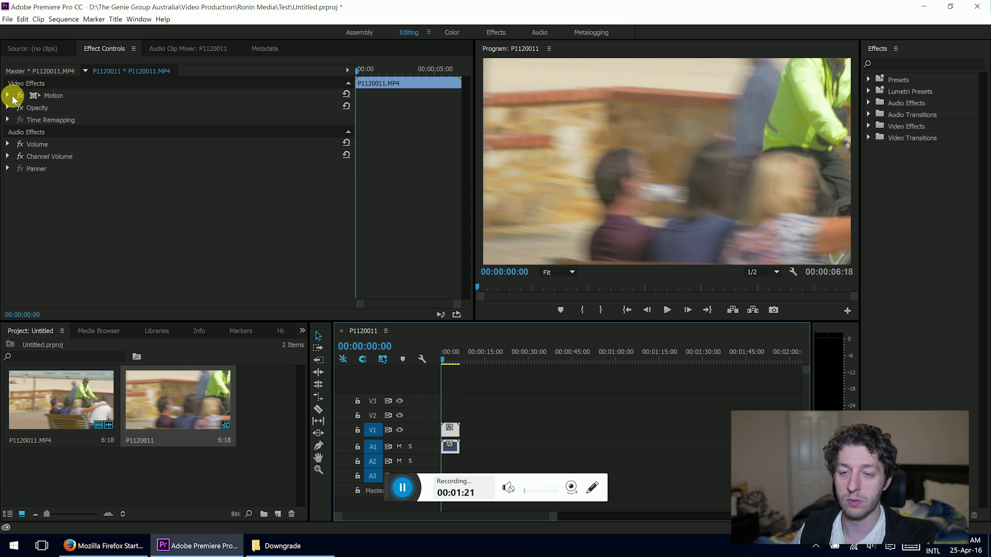
pyautogui.click(8, 96)
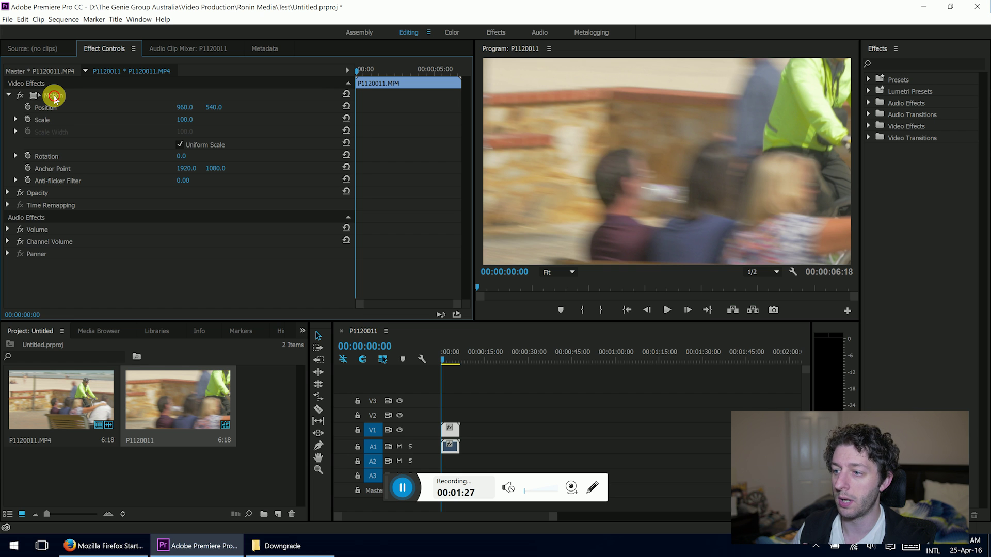
pyautogui.click(54, 97)
pyautogui.moveTo(809, 85); pyautogui.dragTo(654, 162)
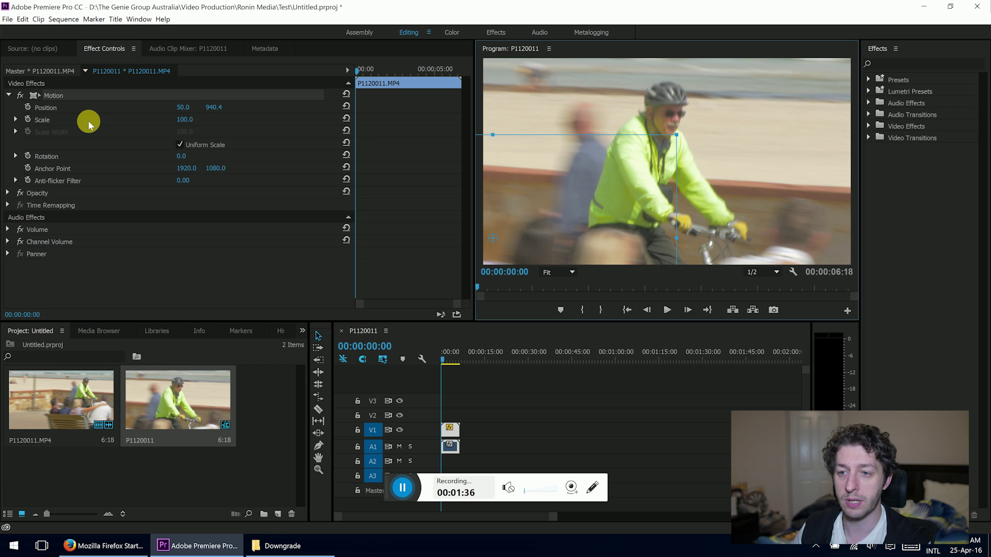
# Step: Set the clip's Scale to 50, keeping it centred at 960, 540
pyautogui.click(184, 119)
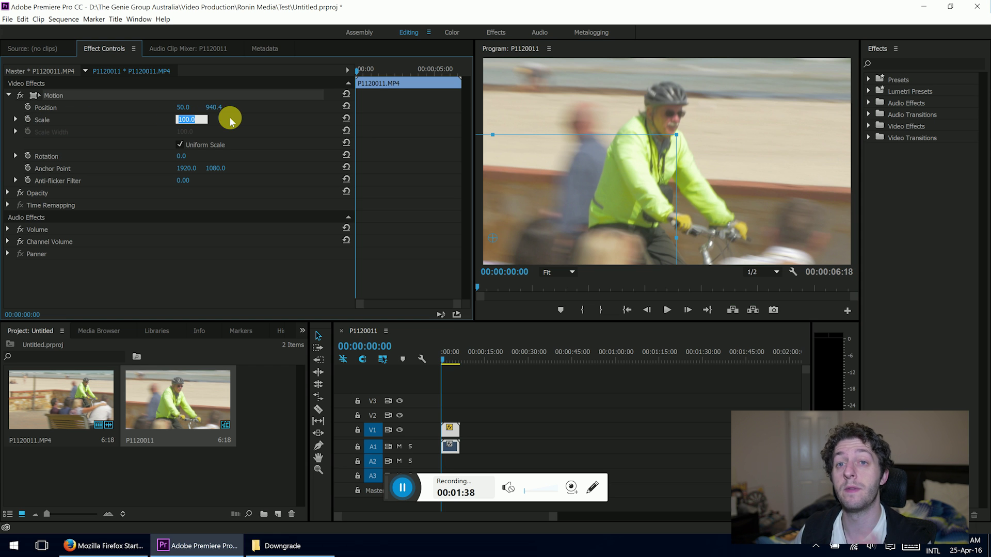
pyautogui.write('50')
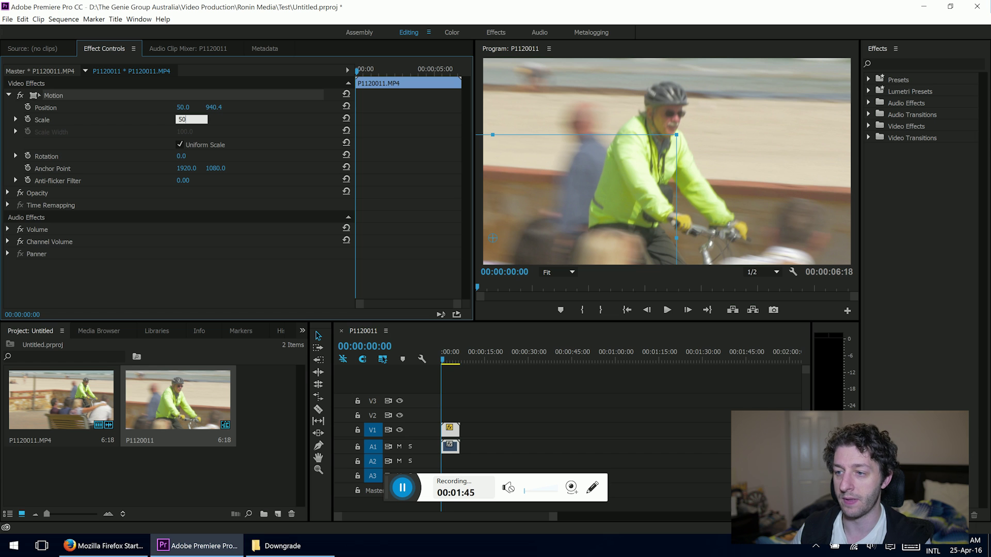
pyautogui.press('Return')
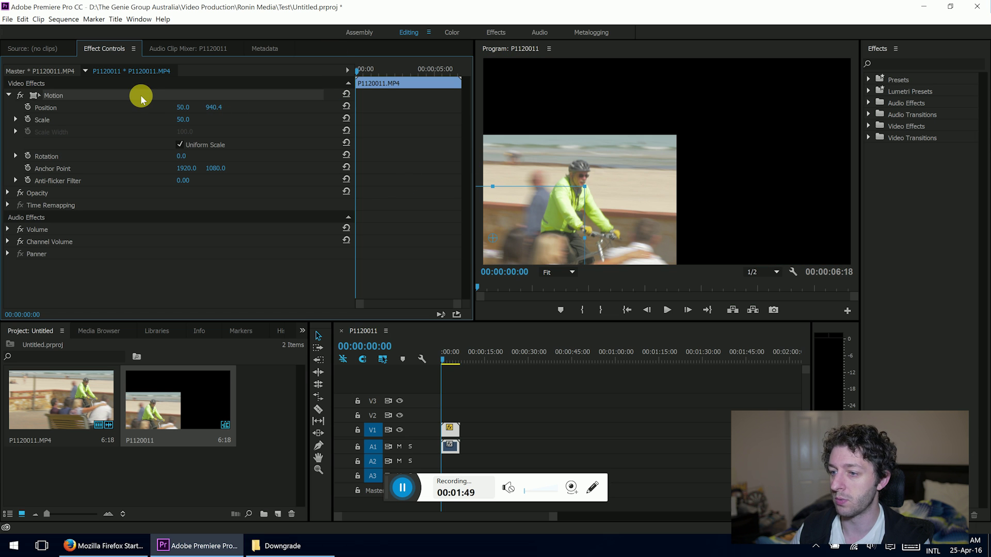
pyautogui.moveTo(495, 215); pyautogui.dragTo(588, 167)
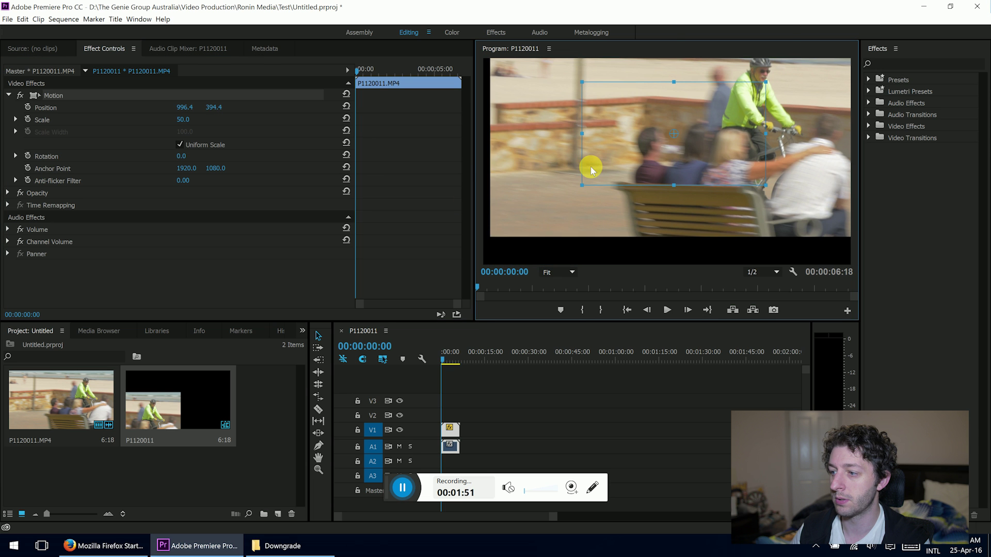
pyautogui.hotkey('ctrl', 'z')
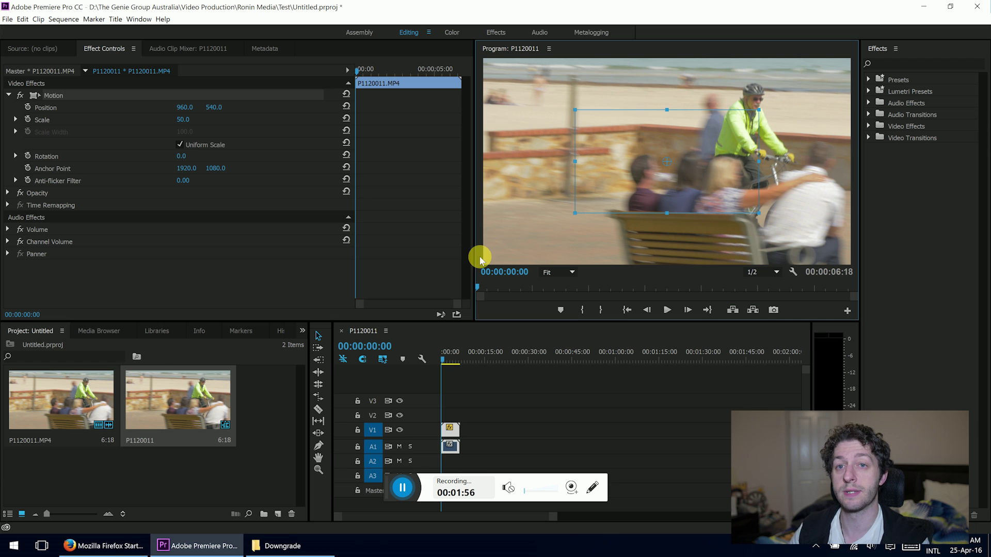
# Step: Deselect Motion and play the sequence, stopping at 00:00:04:16
pyautogui.click(424, 265)
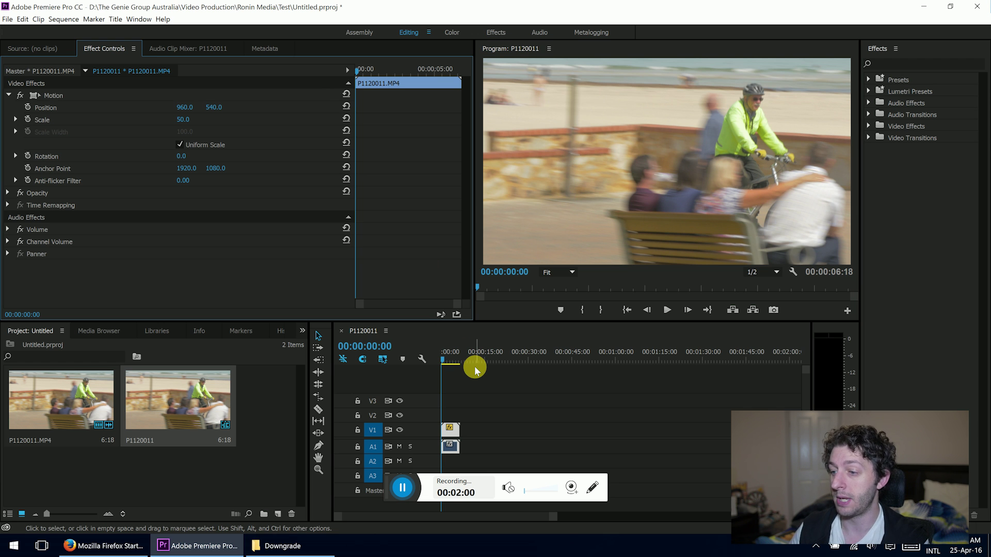
pyautogui.click(666, 310)
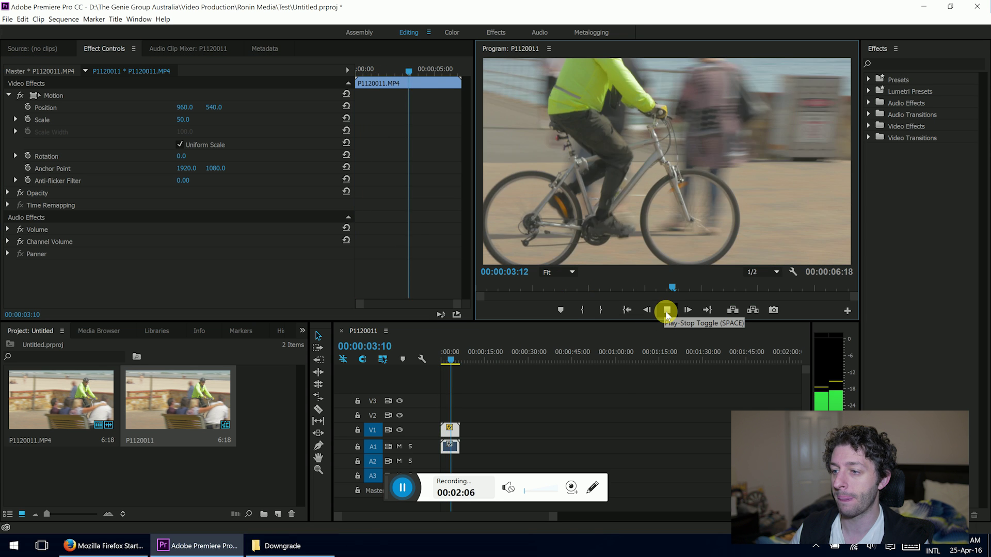
pyautogui.click(617, 387)
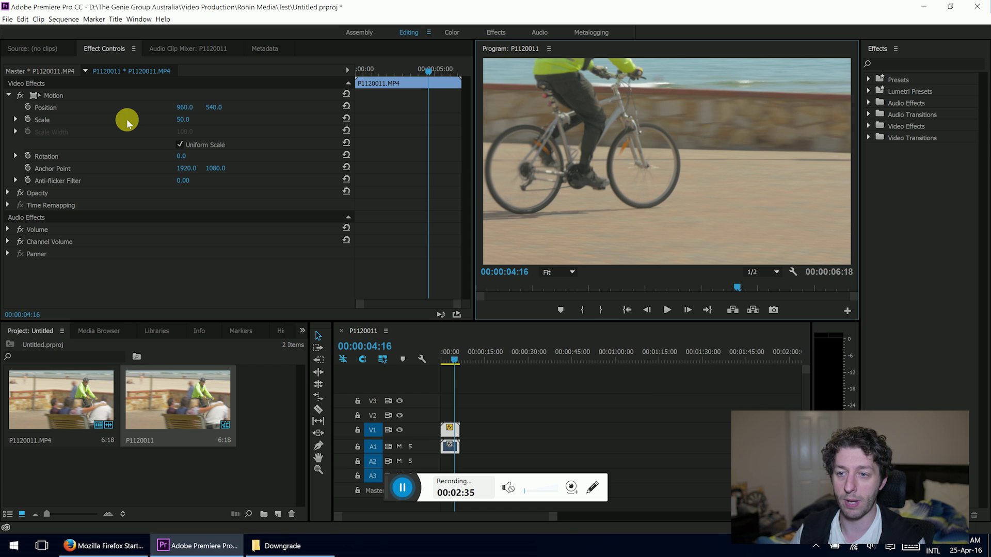
# Step: Reset Scale to 100 and reposition the clip to 1469.6, 934.4, framing the bike
pyautogui.click(192, 119)
pyautogui.write('100')
pyautogui.press('Return')
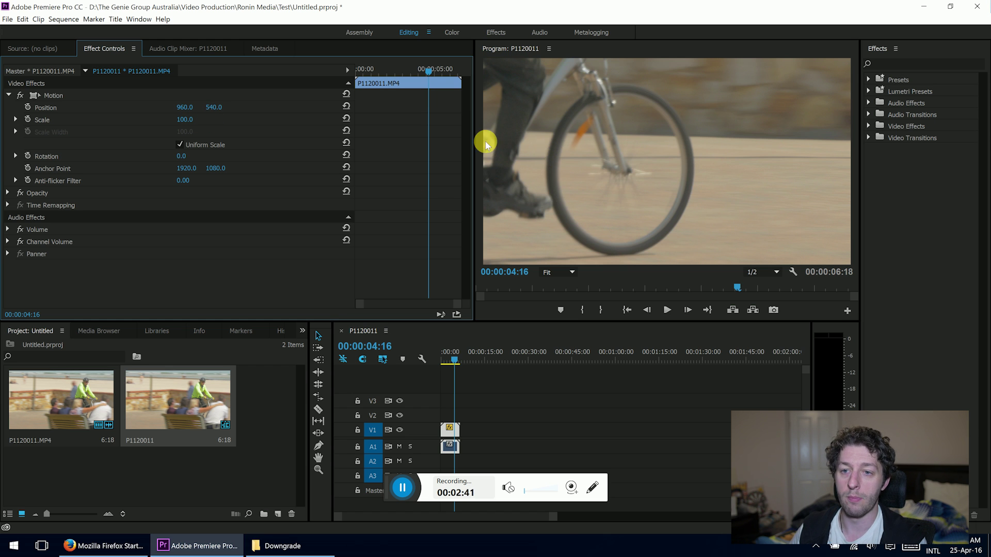
pyautogui.click(56, 95)
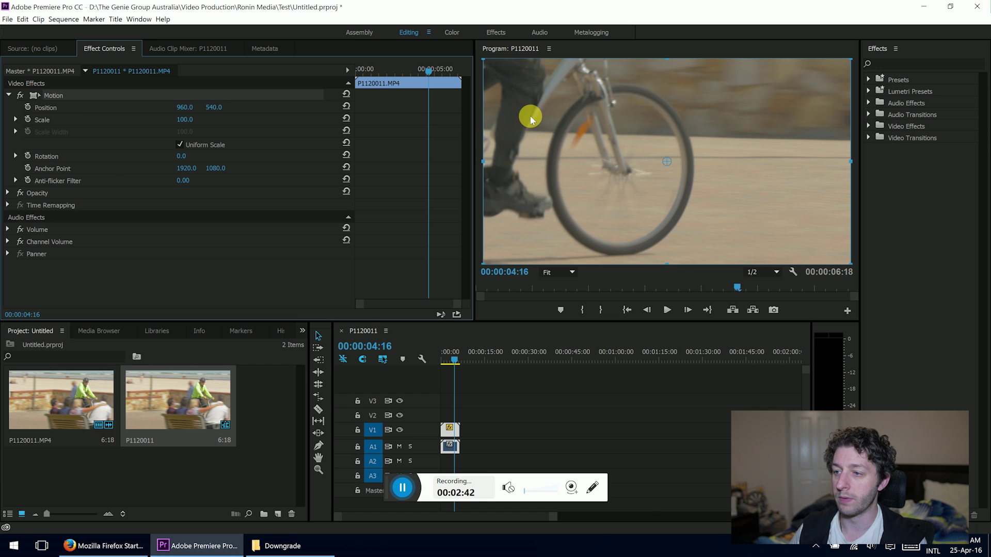
pyautogui.moveTo(557, 177); pyautogui.dragTo(565, 151)
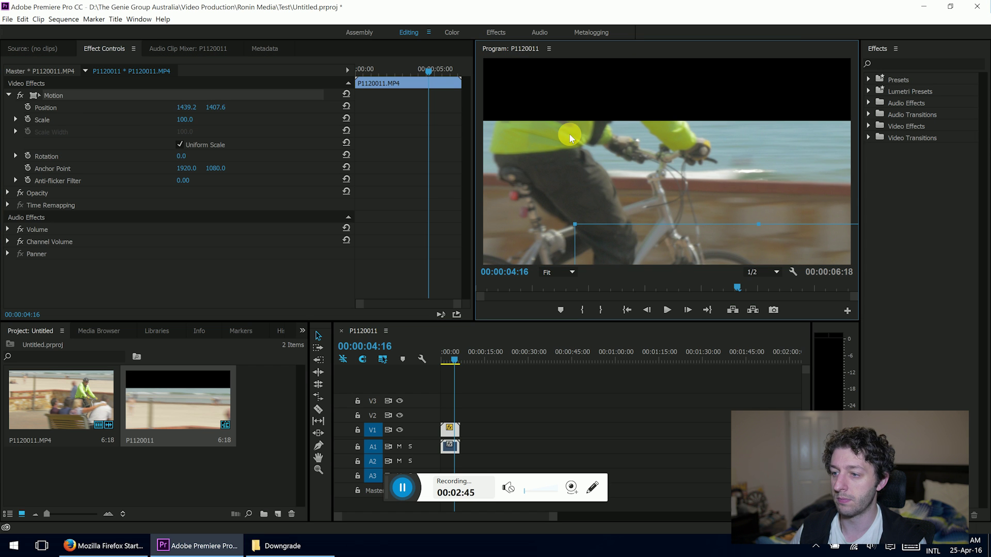
pyautogui.click(618, 222)
pyautogui.moveTo(618, 222); pyautogui.dragTo(621, 188)
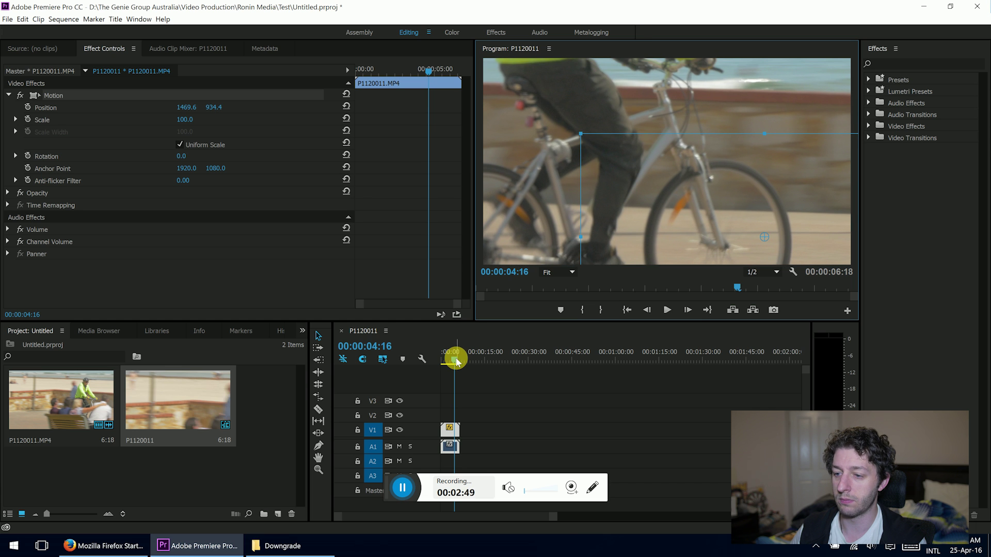
# Step: Play the reframed clip from the first frame to review it
pyautogui.moveTo(453, 354); pyautogui.dragTo(426, 352)
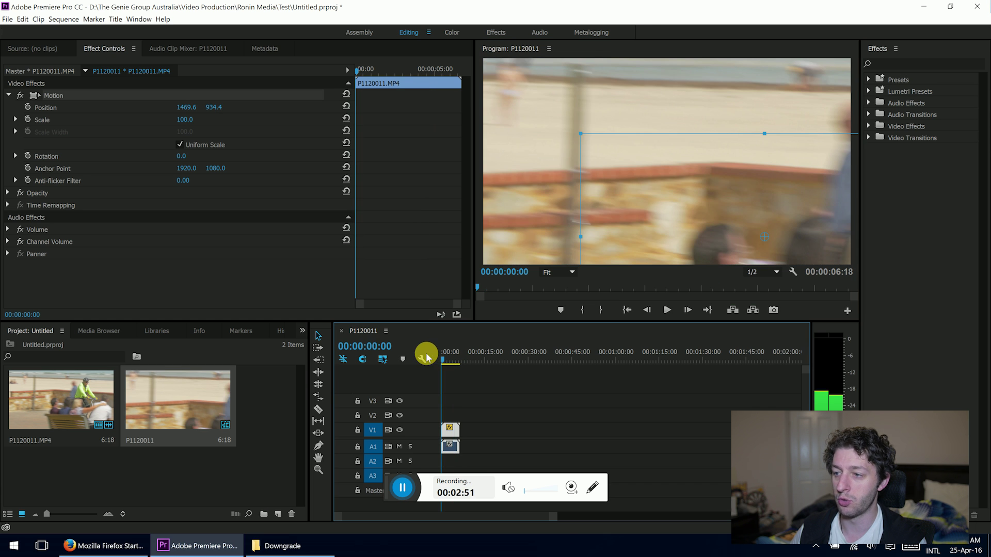
pyautogui.click(665, 310)
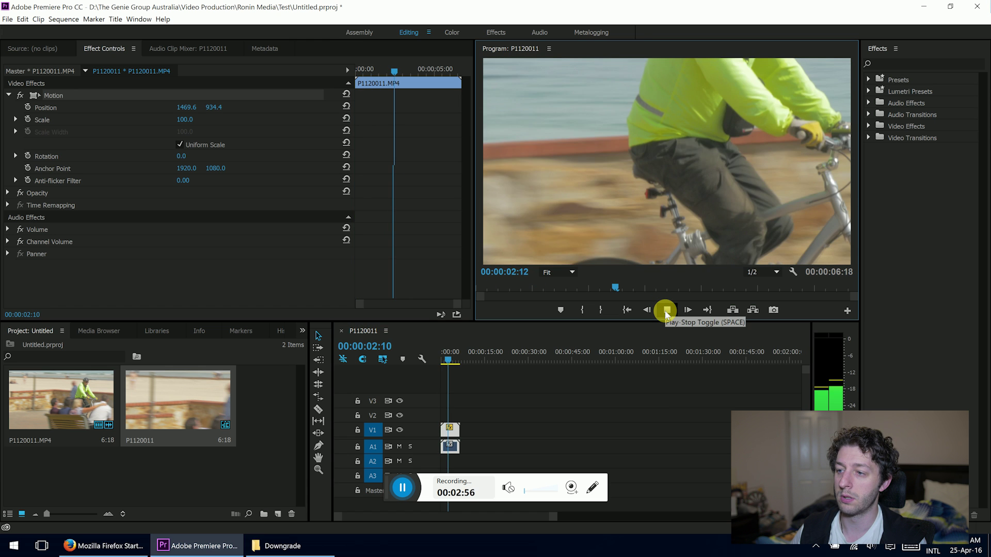
pyautogui.click(665, 309)
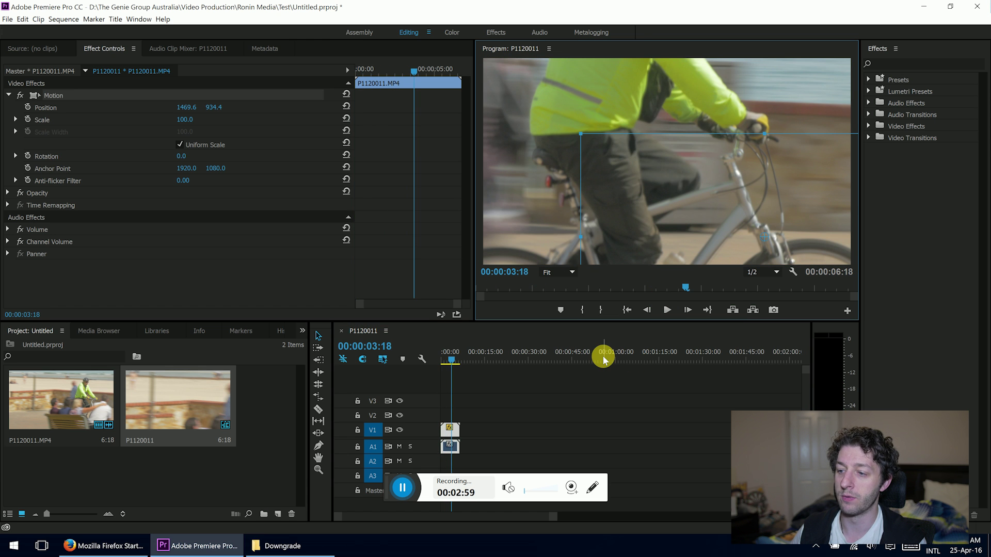